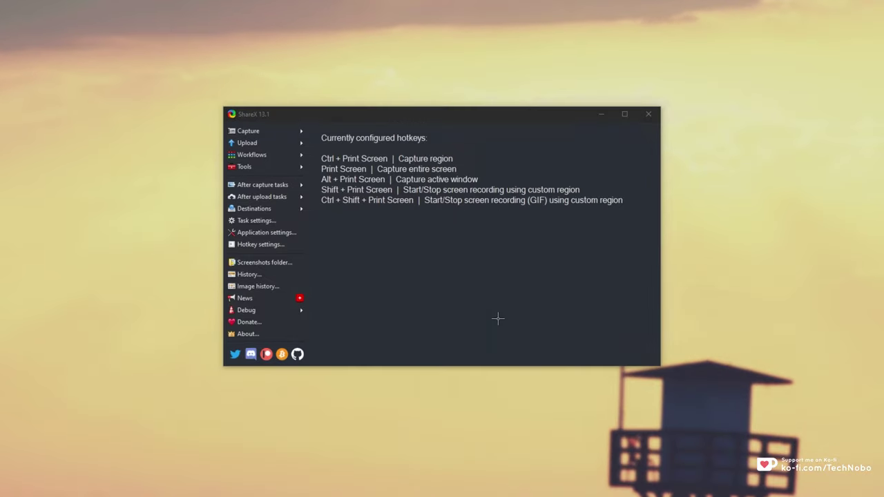
Capture a region screenshot and upload it to Imgur
{"action": "left_click", "coordinate": [400, 227]}
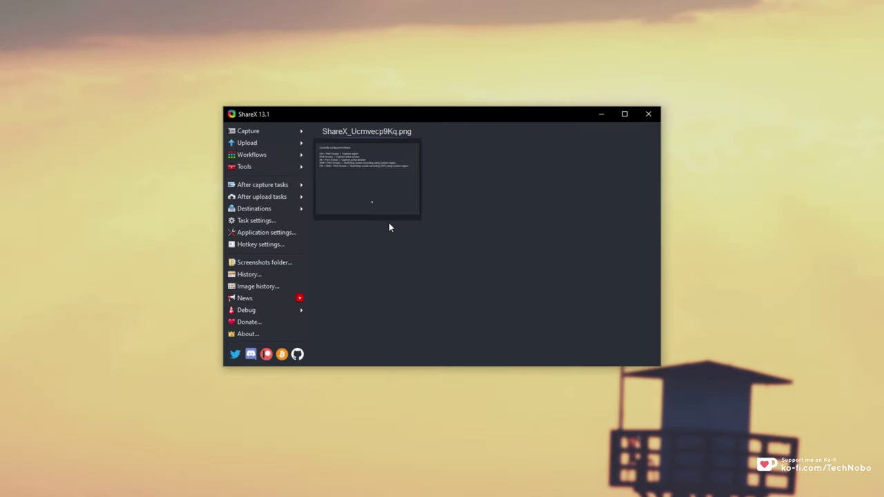
{"action": "right_click", "coordinate": [384, 171]}
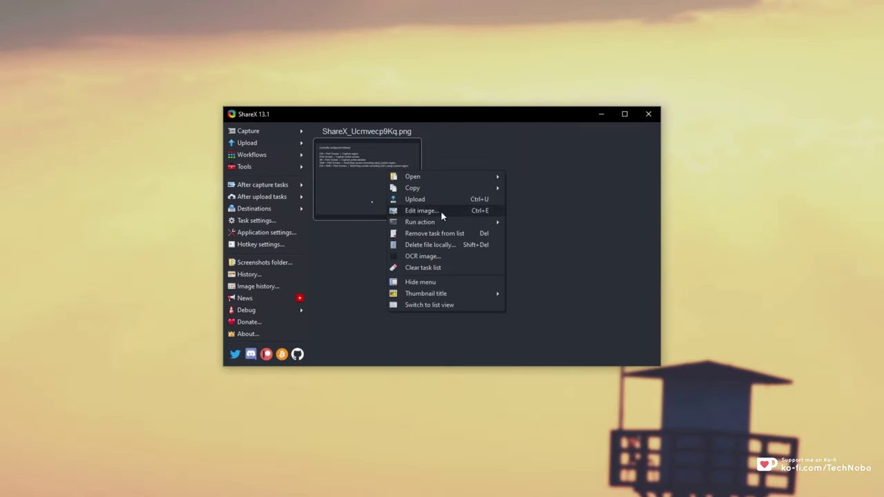
{"action": "left_click", "coordinate": [439, 201]}
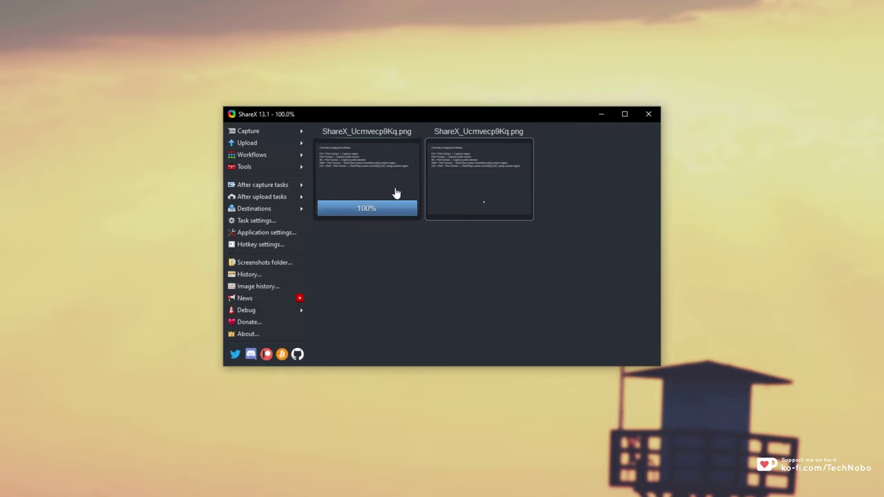
View the uploaded image's Imgur link in the browser, then minimize Chrome
{"action": "right_click", "coordinate": [392, 189]}
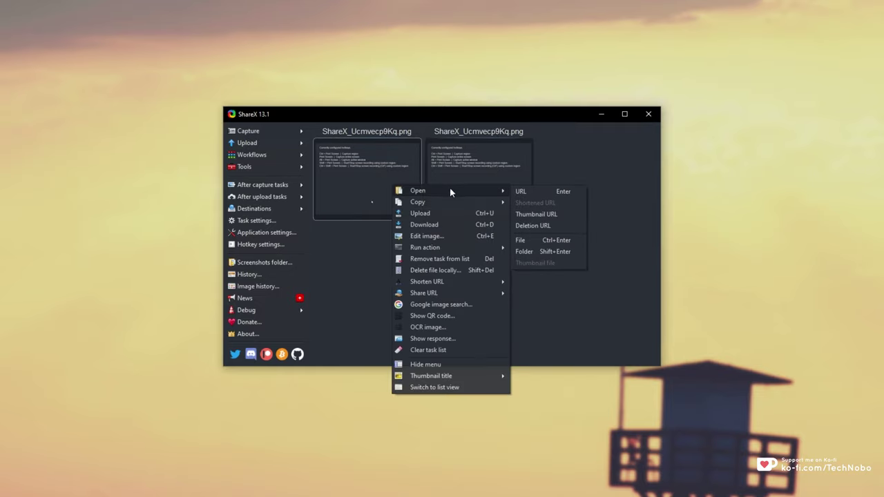
{"action": "left_click", "coordinate": [552, 192]}
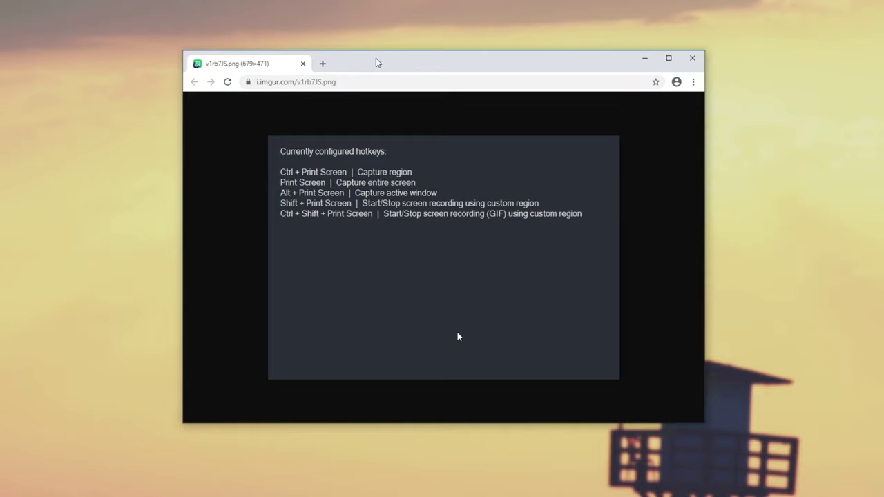
{"action": "left_click", "coordinate": [642, 58]}
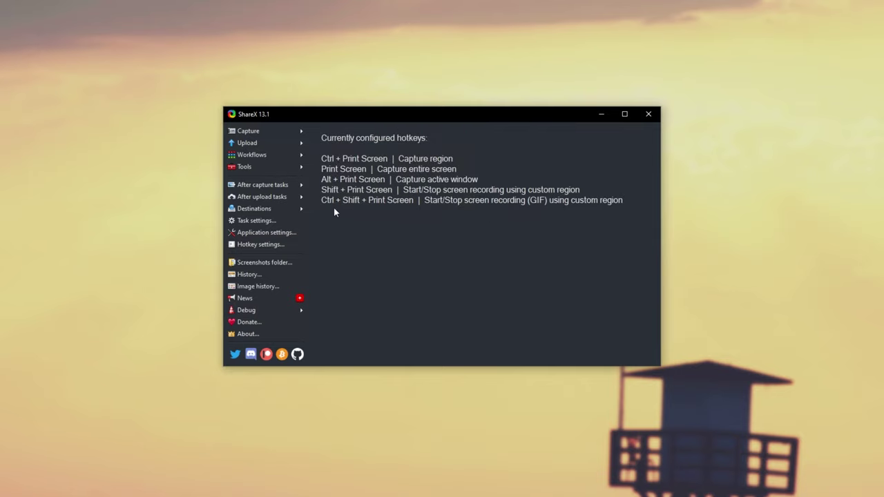
Set the image uploader to Google Drive through the File uploader option
{"action": "left_click", "coordinate": [287, 210]}
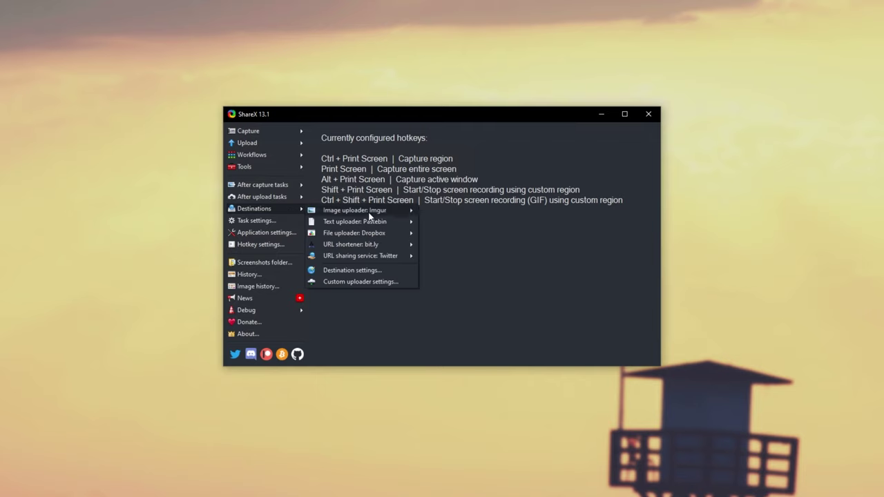
{"action": "mouse_move", "coordinate": [371, 212]}
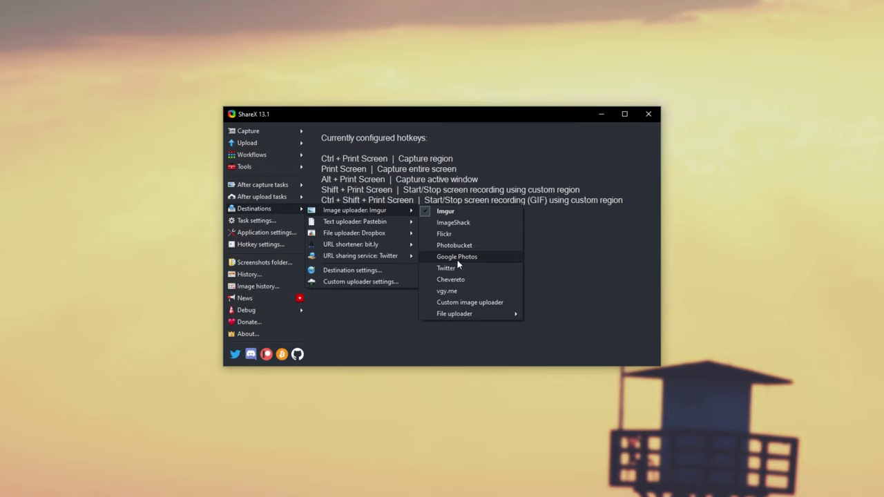
{"action": "left_click", "coordinate": [488, 314]}
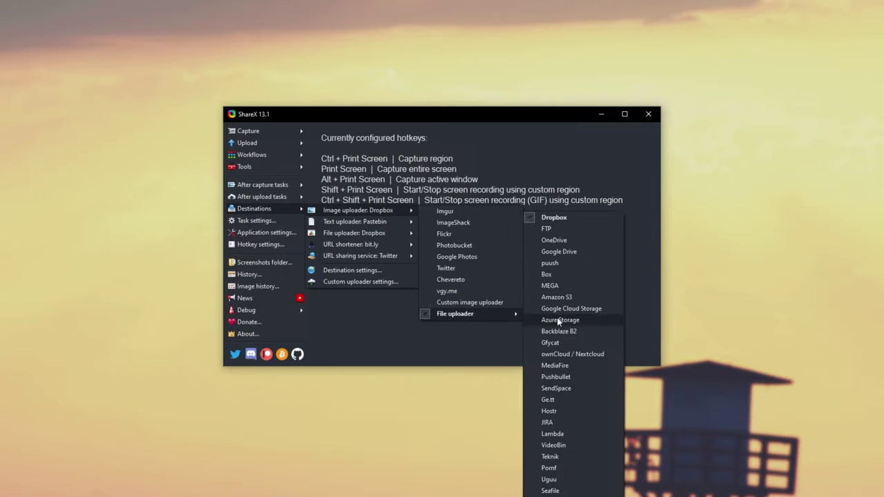
{"action": "left_click", "coordinate": [561, 252]}
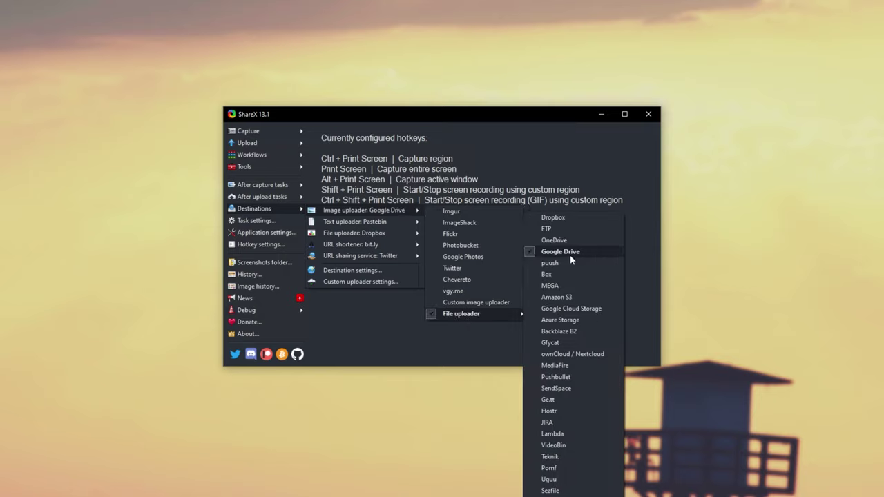
Capture a new region screenshot, ShareX_oWdEdN44eS.png
{"action": "key", "text": "Escape"}
{"action": "key", "text": "Escape"}
{"action": "key", "text": "Escape"}
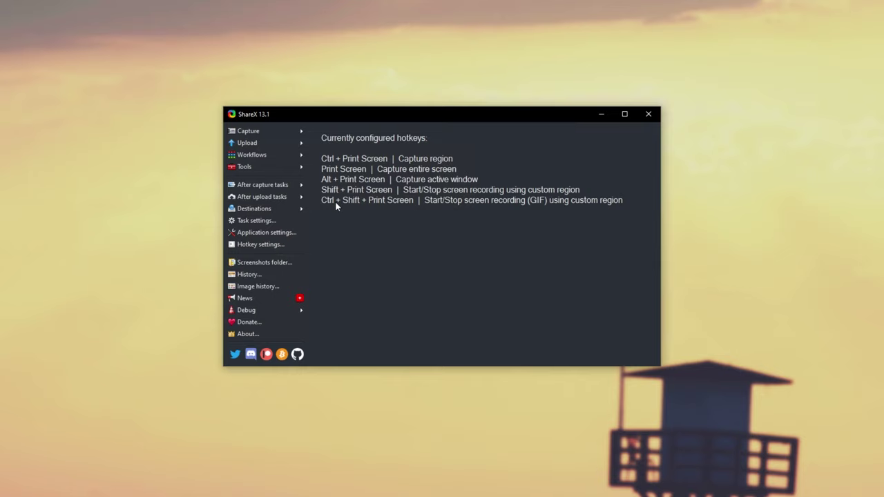
{"action": "key", "text": "ctrl+Print"}
{"action": "left_click", "coordinate": [336, 205]}
Upload ShareX_oWdEdN44eS.png to Google Drive, prompting ShareX's Google sign-in and authorization
{"action": "right_click", "coordinate": [400, 187]}
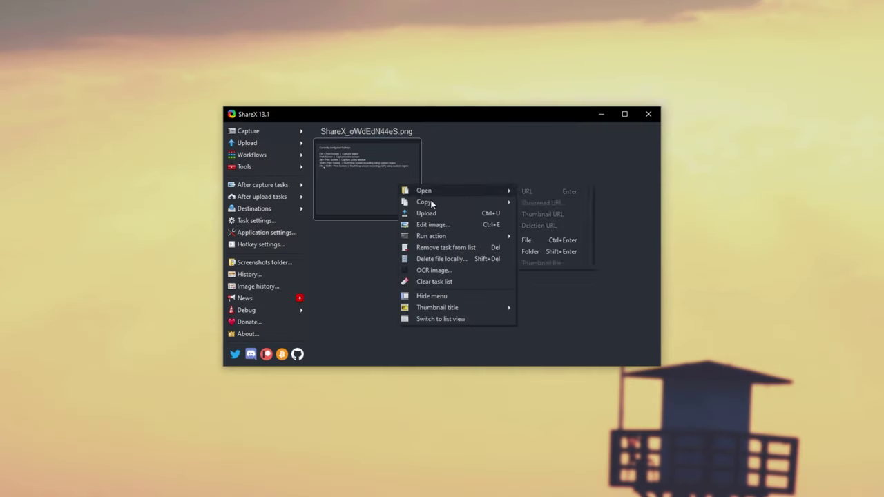
{"action": "left_click", "coordinate": [452, 213]}
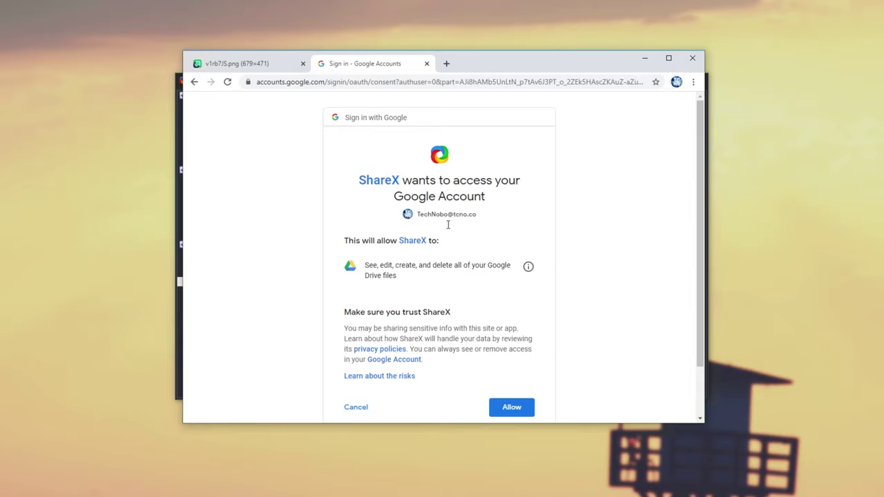
Allow ShareX access to Google Drive and copy the verification code
{"action": "left_click", "coordinate": [525, 409]}
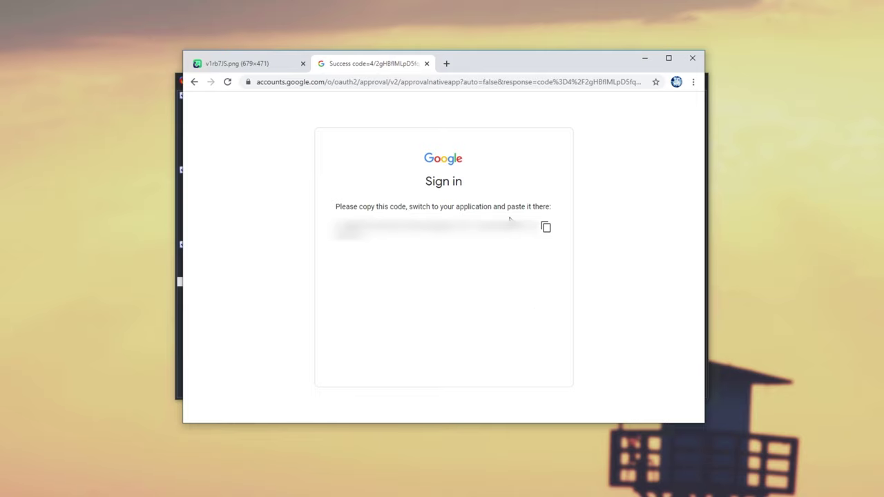
{"action": "left_click", "coordinate": [546, 229]}
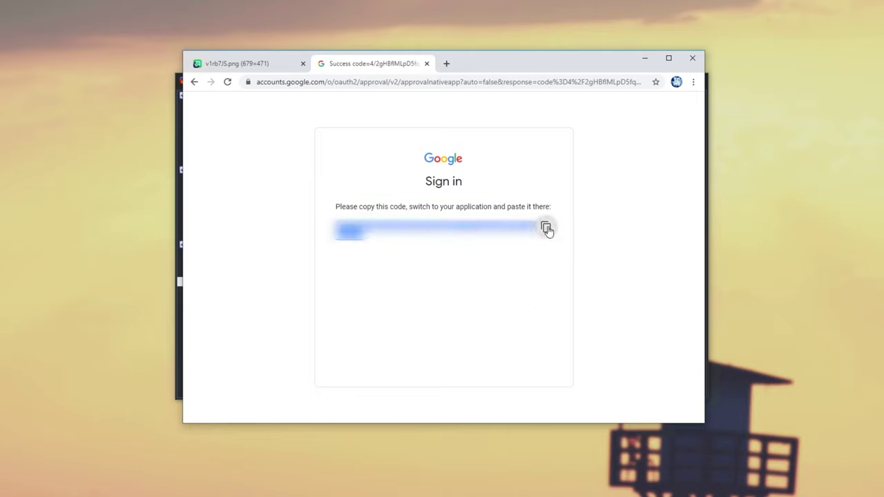
Paste the verification code into ShareX and complete the Google Drive authorization
{"action": "key", "text": "alt+Tab"}
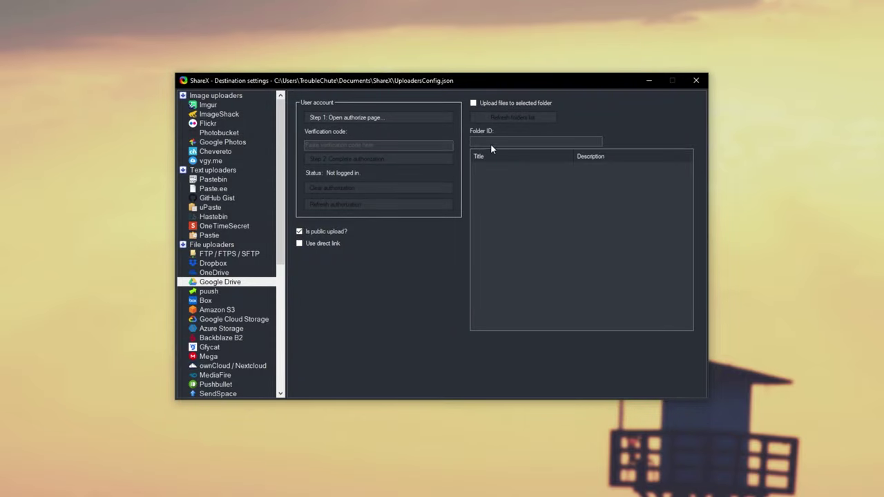
{"action": "left_click", "coordinate": [351, 146]}
{"action": "key", "text": "ctrl+v"}
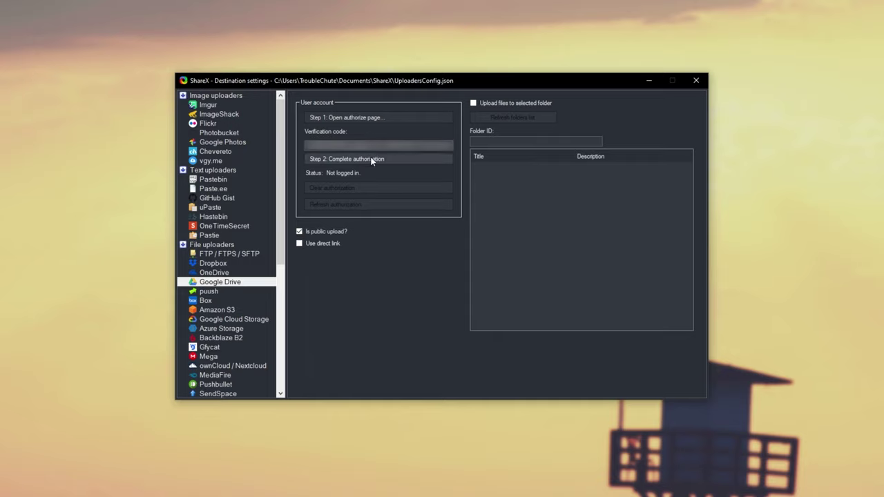
{"action": "left_click", "coordinate": [361, 163]}
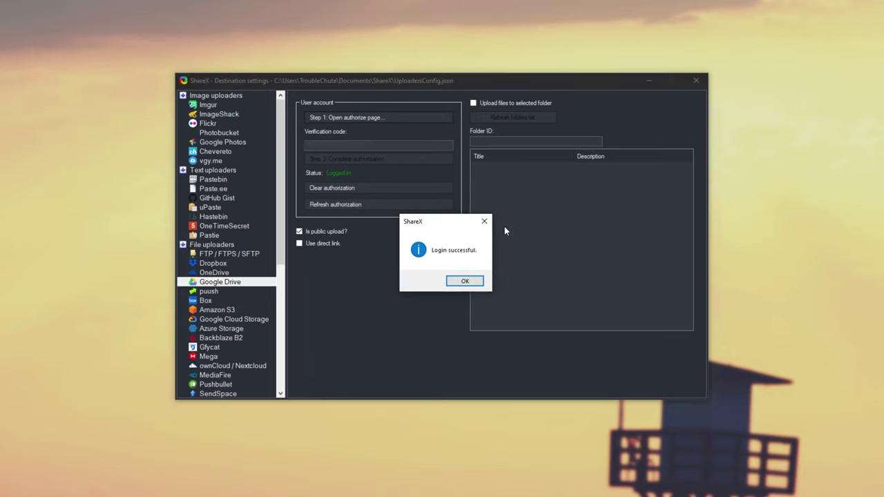
{"action": "left_click", "coordinate": [462, 281]}
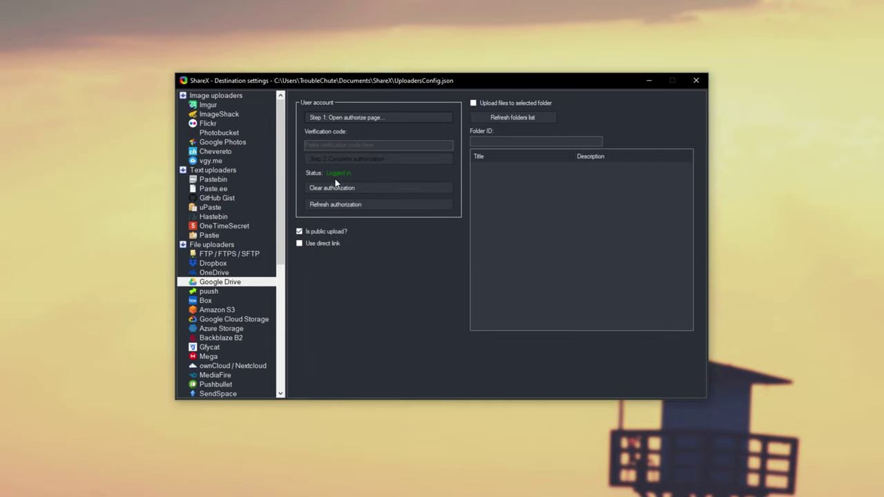
Load the Drive folder list and create a new folder named 'ShareX' in My Drive
{"action": "left_click", "coordinate": [521, 117]}
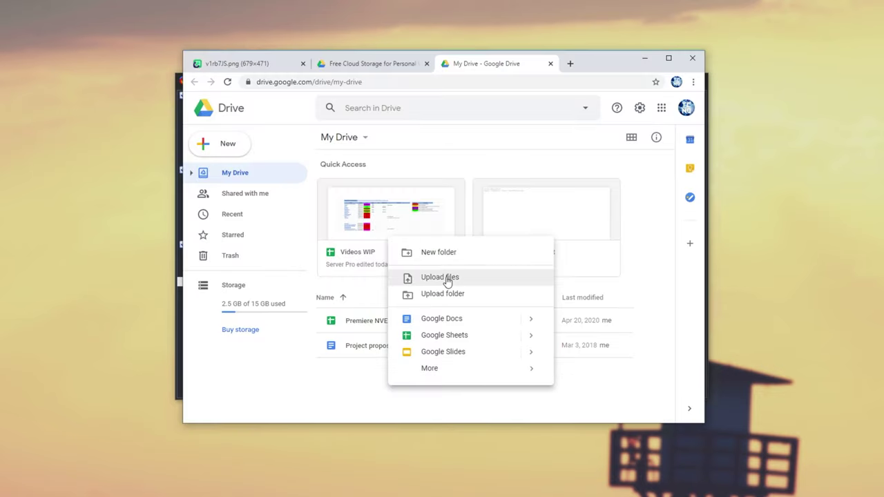
{"action": "left_click", "coordinate": [455, 253]}
{"action": "type", "text": "ShareX"}
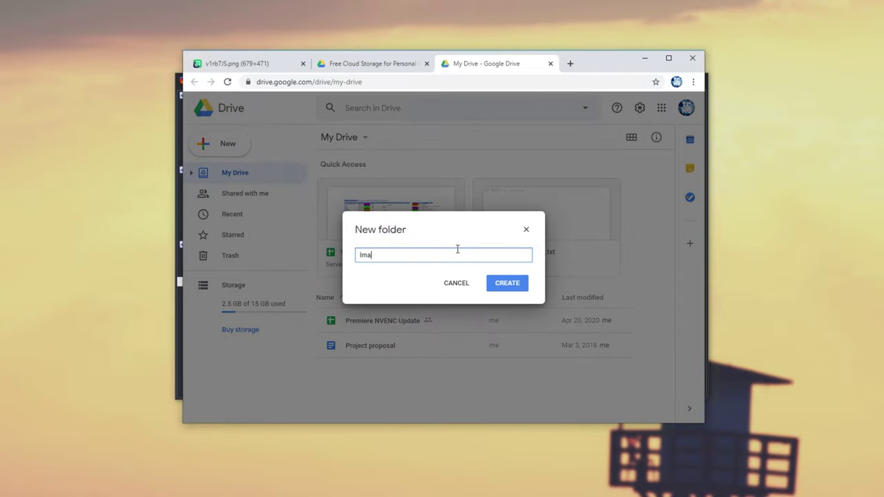
{"action": "key", "text": "Return"}
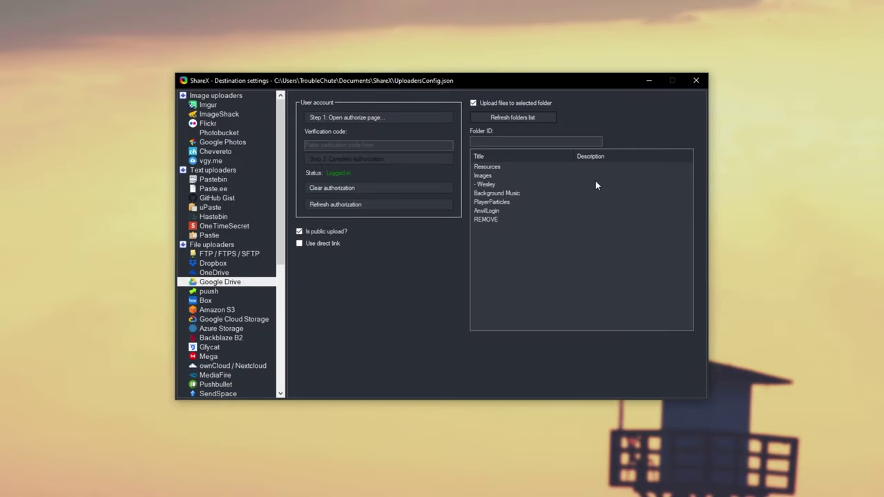
Refresh the folder list, pick the new Images folder, and select the Folder ID text
{"action": "left_click", "coordinate": [609, 202]}
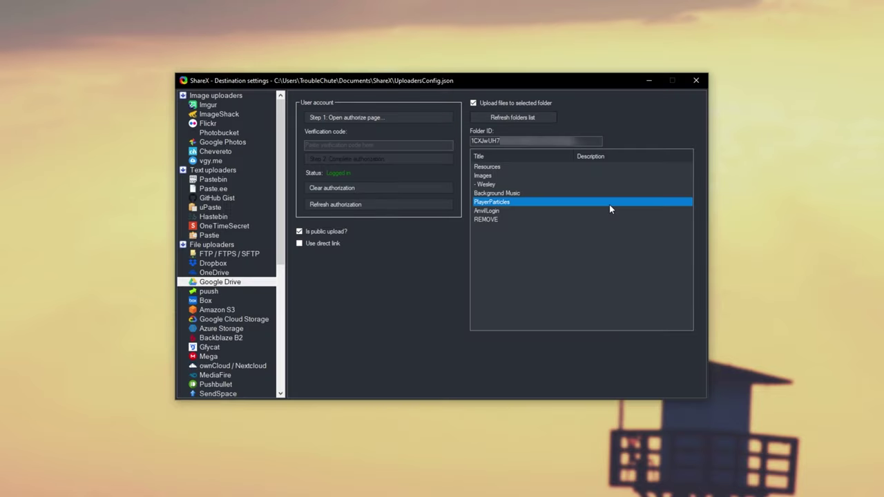
{"action": "left_click", "coordinate": [514, 119]}
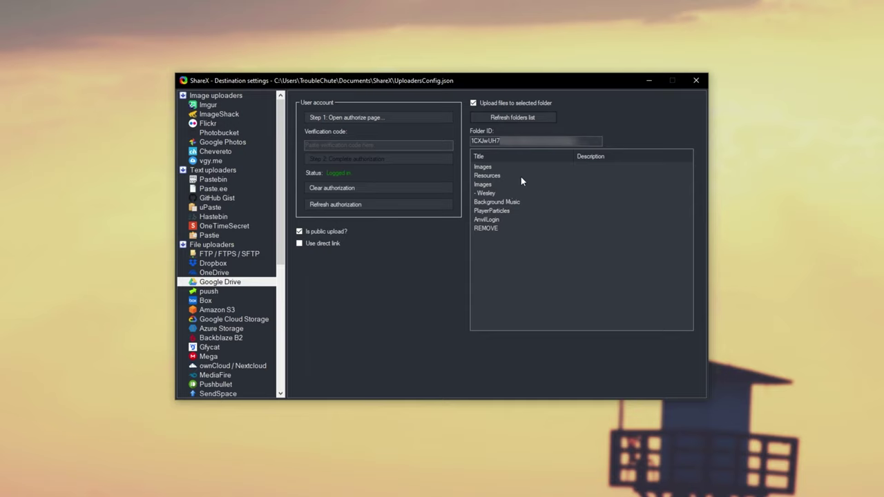
{"action": "left_click", "coordinate": [493, 167]}
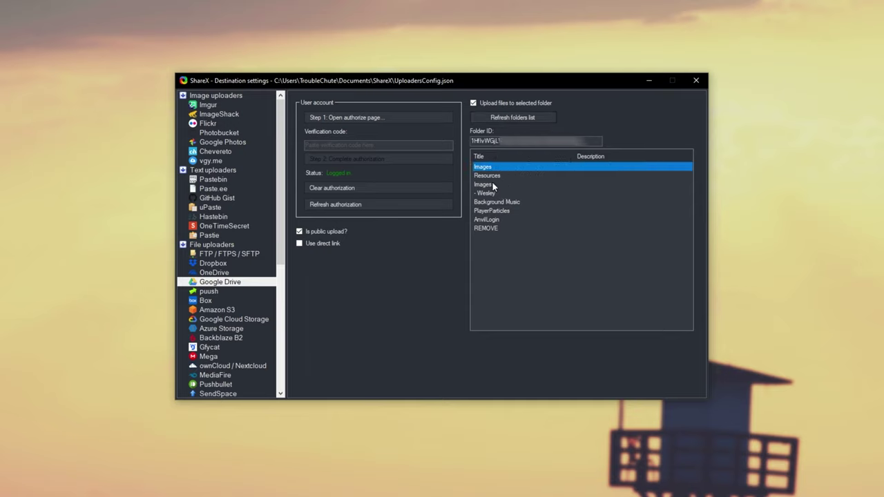
{"action": "left_click", "coordinate": [491, 184]}
{"action": "left_click", "coordinate": [493, 168]}
{"action": "left_click", "coordinate": [595, 140]}
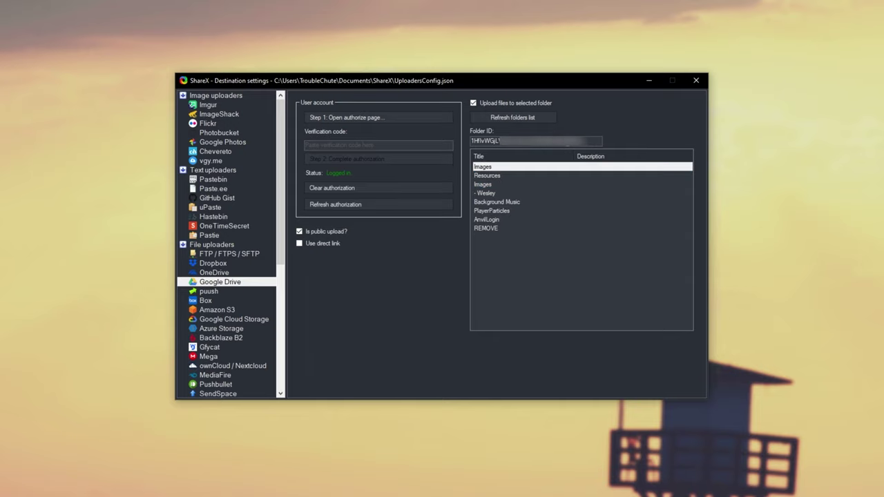
{"action": "key", "text": "ctrl+a"}
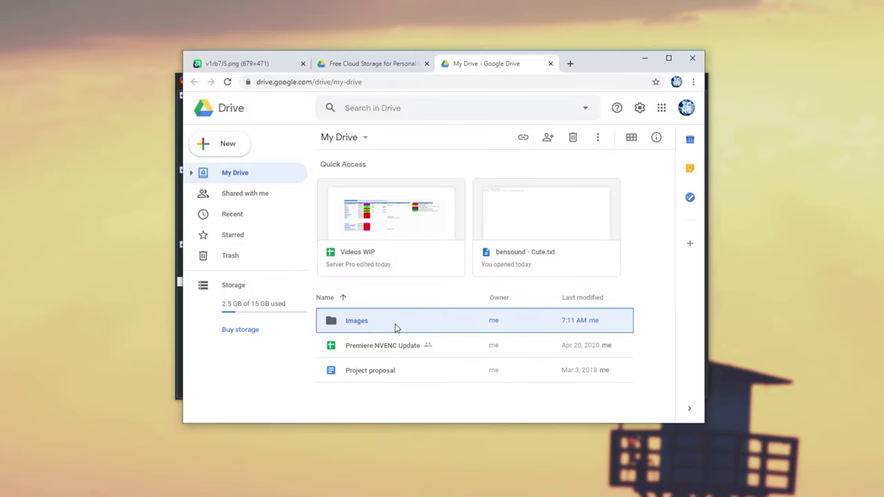
Take the Images folder's ID from its Google Drive address, then minimize Chrome
{"action": "double_click", "coordinate": [394, 327]}
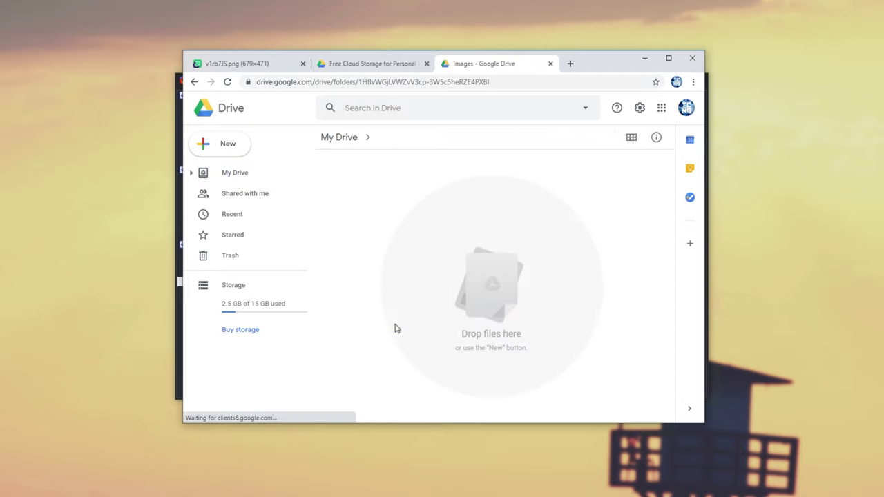
{"action": "left_click_drag", "start_coordinate": [383, 87], "coordinate": [481, 90]}
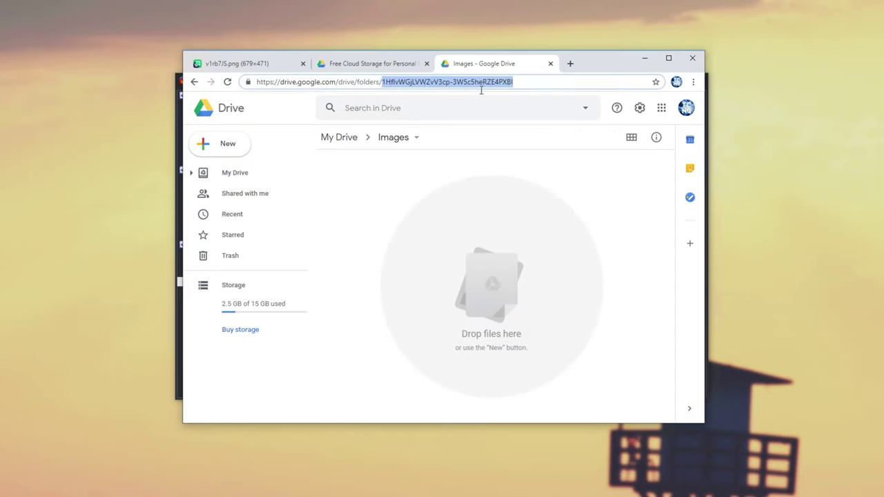
{"action": "left_click", "coordinate": [651, 65]}
Paste the ID into ShareX's Folder ID field and close the destination settings
{"action": "double_click", "coordinate": [551, 140]}
{"action": "key", "text": "ctrl+v"}
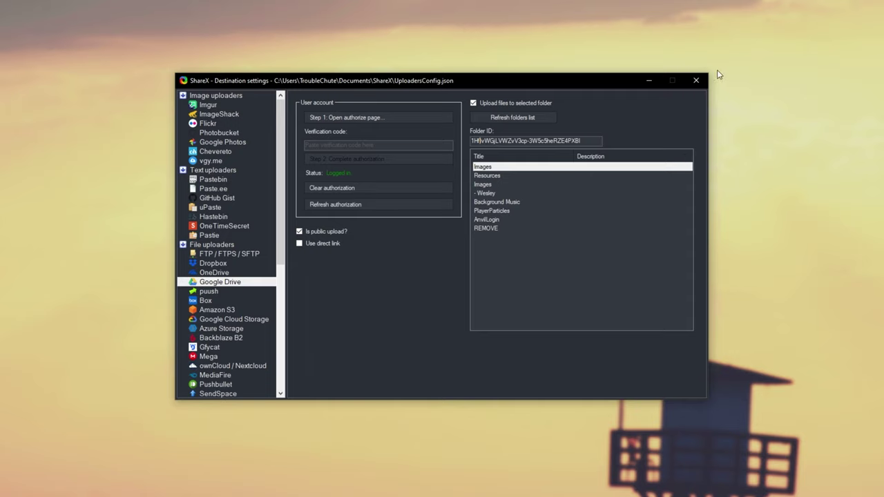
{"action": "left_click", "coordinate": [695, 80]}
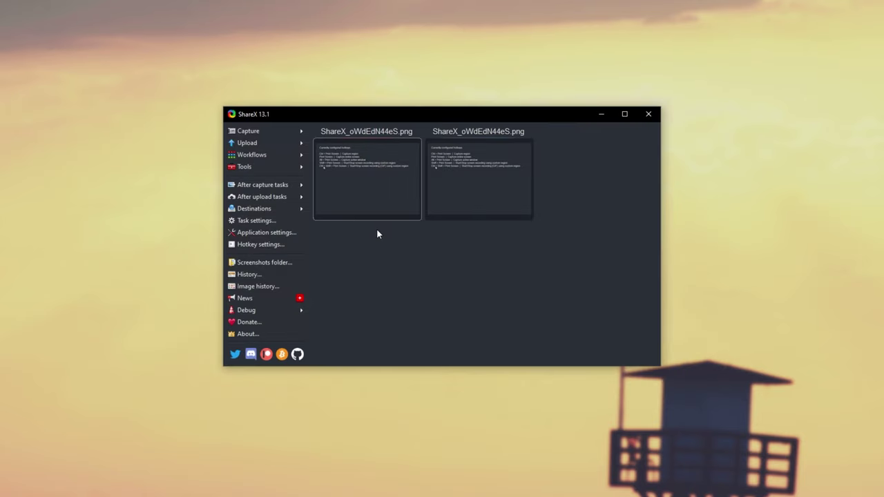
Clear old tasks, capture a fresh region screenshot, and upload ShareX_Nor9ELjmEE.png
{"action": "key", "text": "Delete"}
{"action": "key", "text": "Delete"}
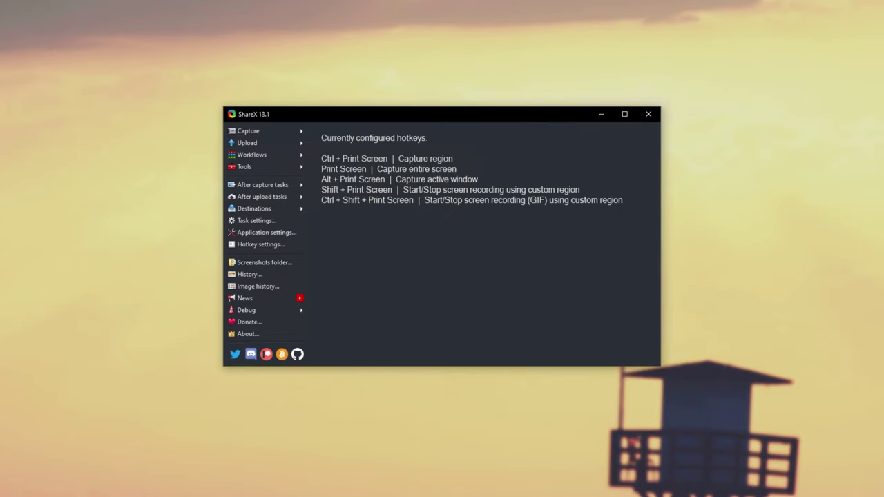
{"action": "key", "text": "ctrl+Print"}
{"action": "left_click", "coordinate": [412, 249]}
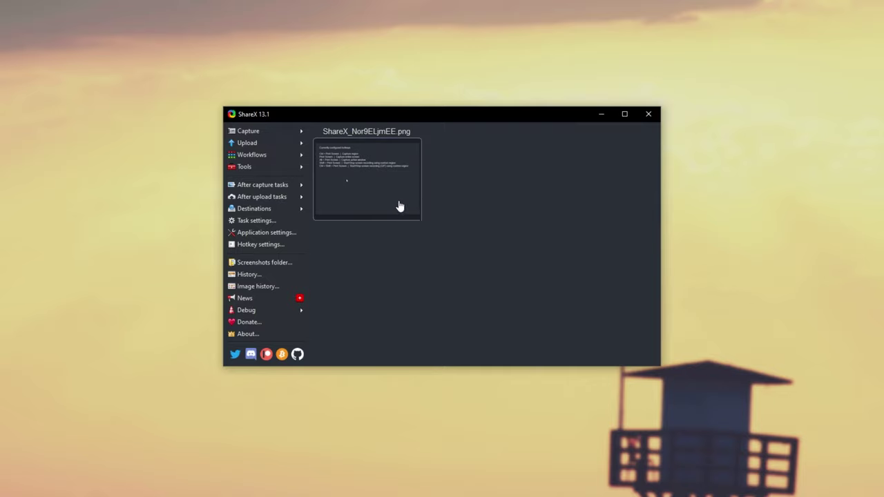
{"action": "right_click", "coordinate": [398, 206]}
{"action": "left_click", "coordinate": [406, 228]}
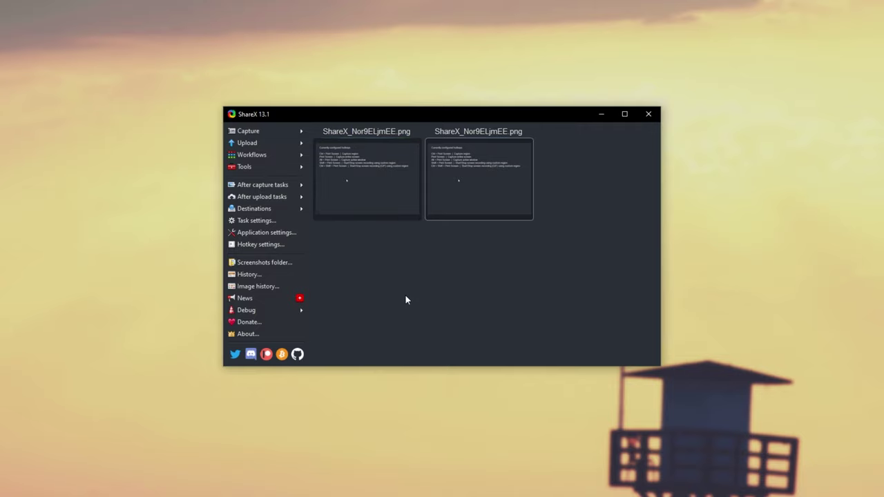
Open ShareX_Nor9ELjmEE.png's Google Drive link in the browser
{"action": "right_click", "coordinate": [371, 195]}
{"action": "mouse_move", "coordinate": [410, 198]}
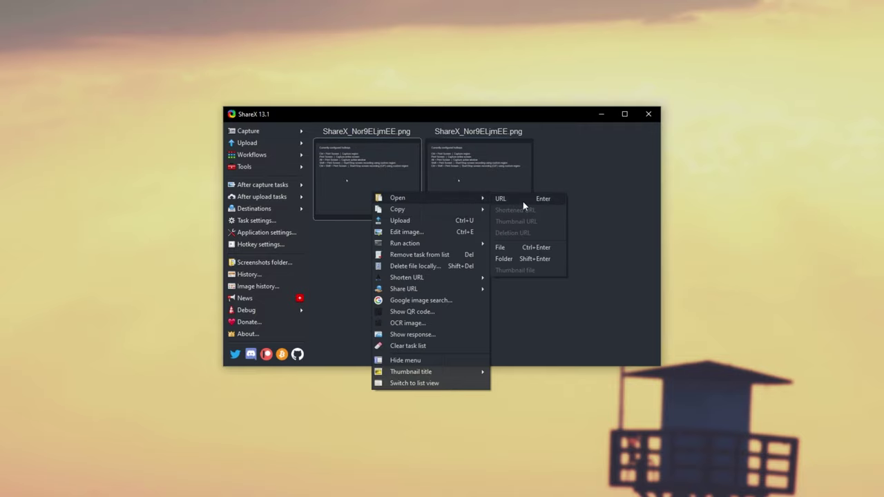
{"action": "left_click", "coordinate": [500, 198]}
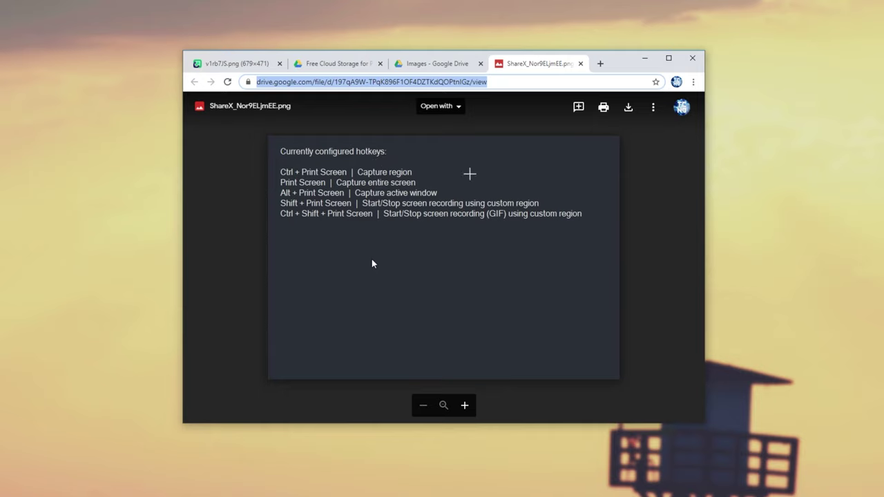
Go to the Google Drive Images folder and select ShareX_Nor9ELjmEE.png
{"action": "left_click", "coordinate": [439, 64]}
{"action": "left_click", "coordinate": [483, 188]}
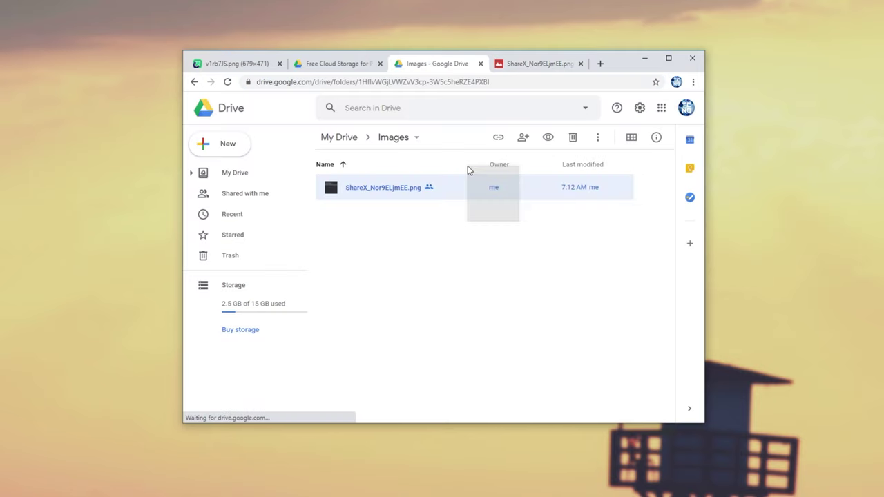
{"action": "left_click", "coordinate": [494, 257]}
{"action": "left_click", "coordinate": [465, 189]}
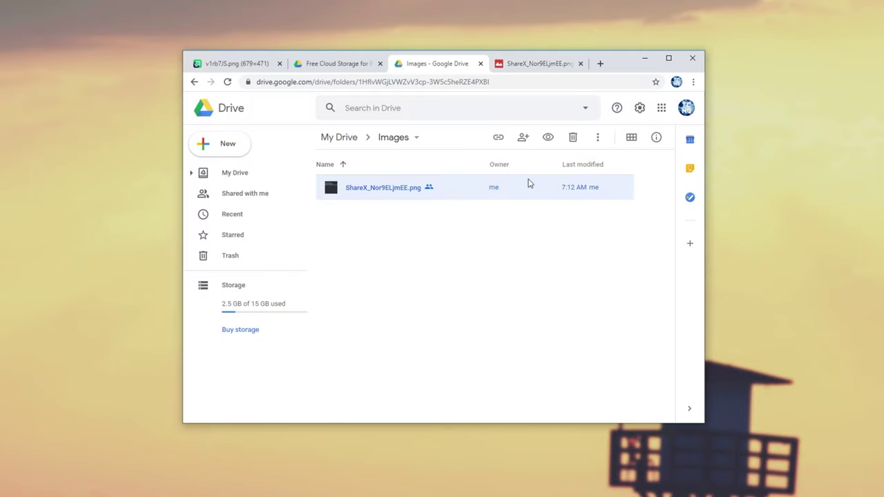
{"action": "left_click", "coordinate": [515, 224]}
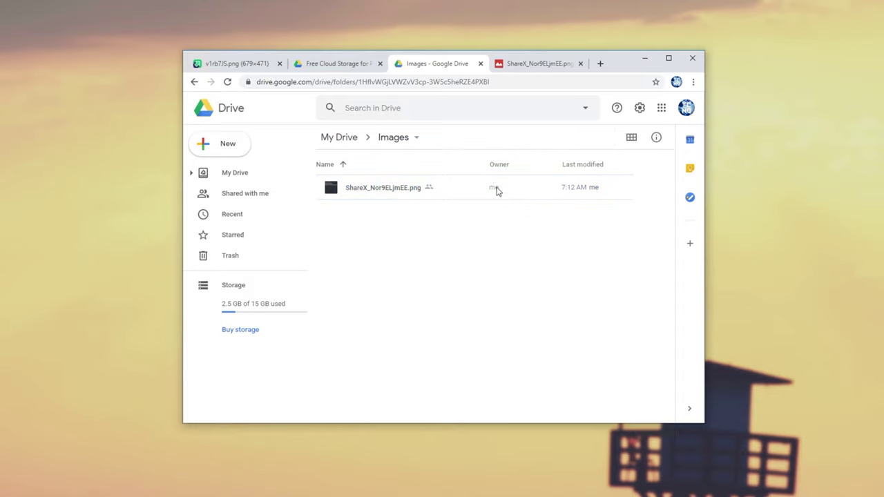
{"action": "left_click", "coordinate": [456, 192]}
Copy the file's shareable link, then minimize Chrome back to ShareX
{"action": "right_click", "coordinate": [444, 192]}
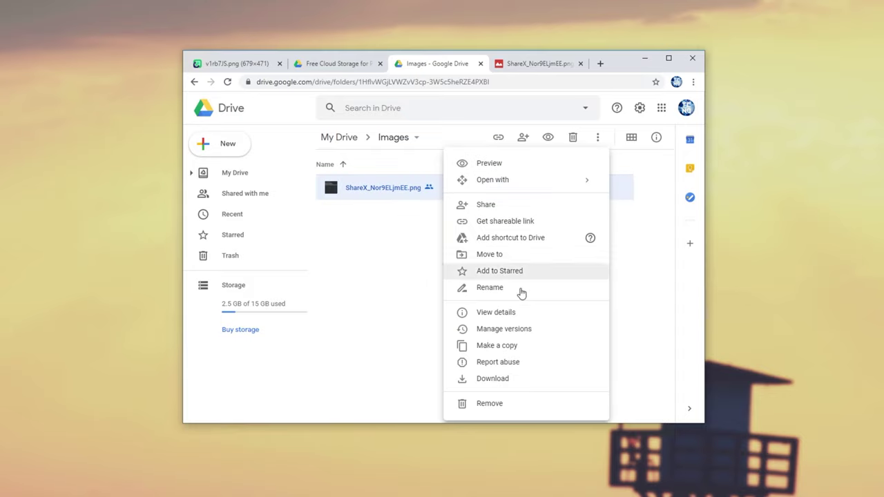
{"action": "left_click", "coordinate": [505, 221]}
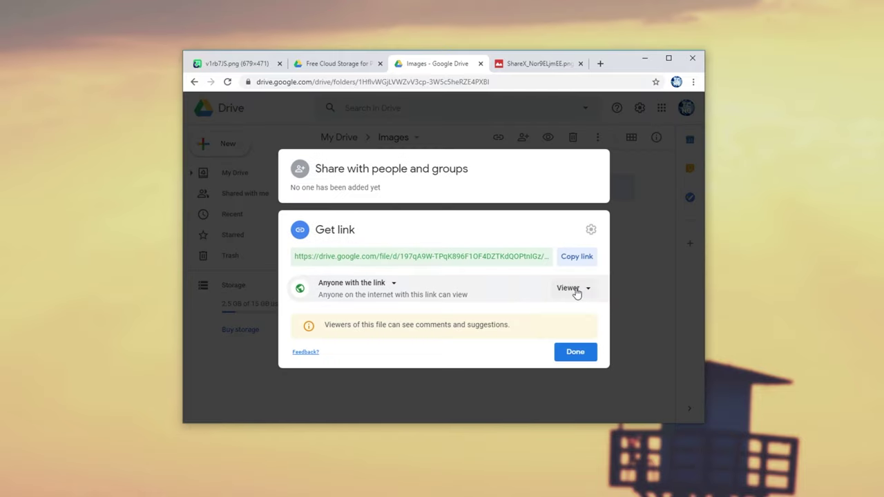
{"action": "left_click", "coordinate": [586, 256]}
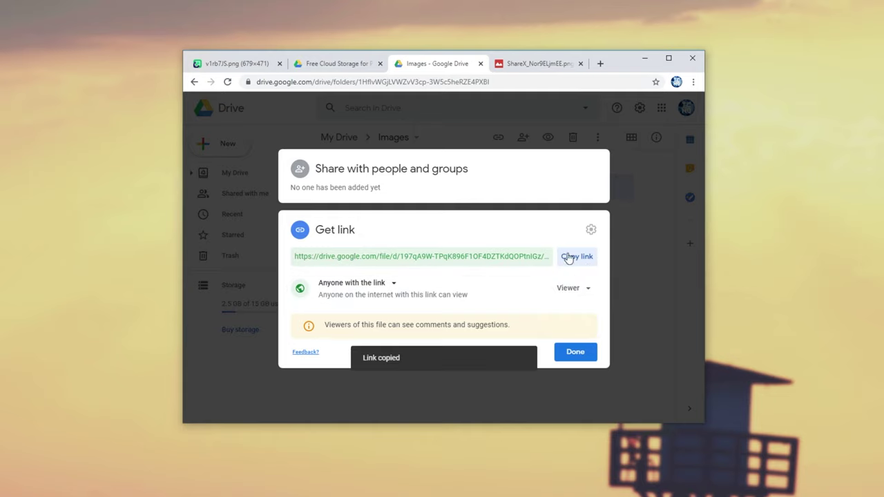
{"action": "left_click", "coordinate": [523, 69]}
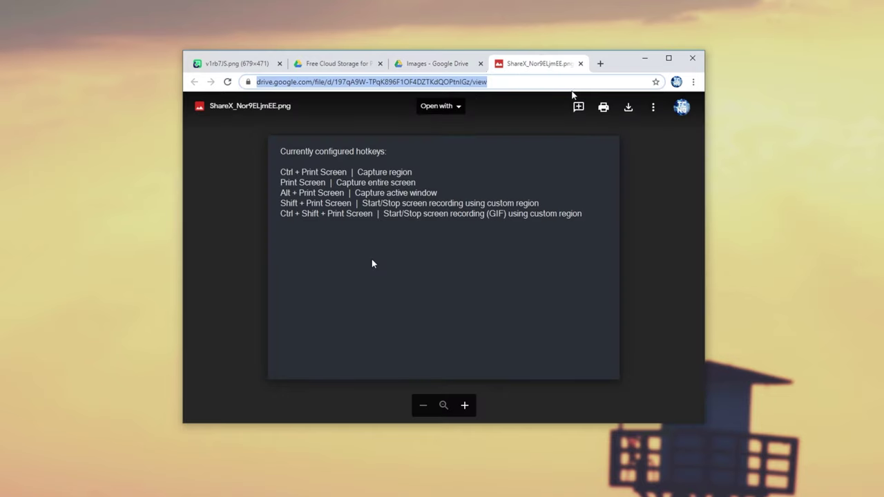
{"action": "left_click", "coordinate": [644, 60]}
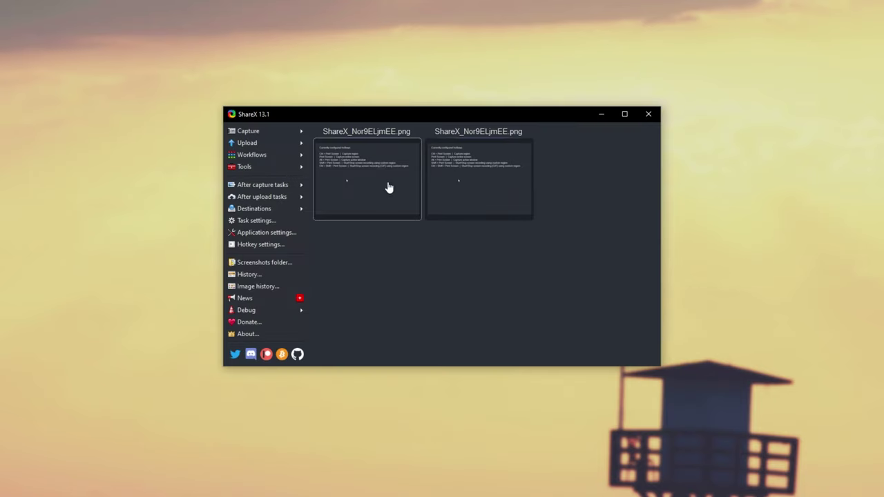
Uncheck 'Is public upload?' for Google Drive in Destination settings, then close that window
{"action": "left_click", "coordinate": [288, 212]}
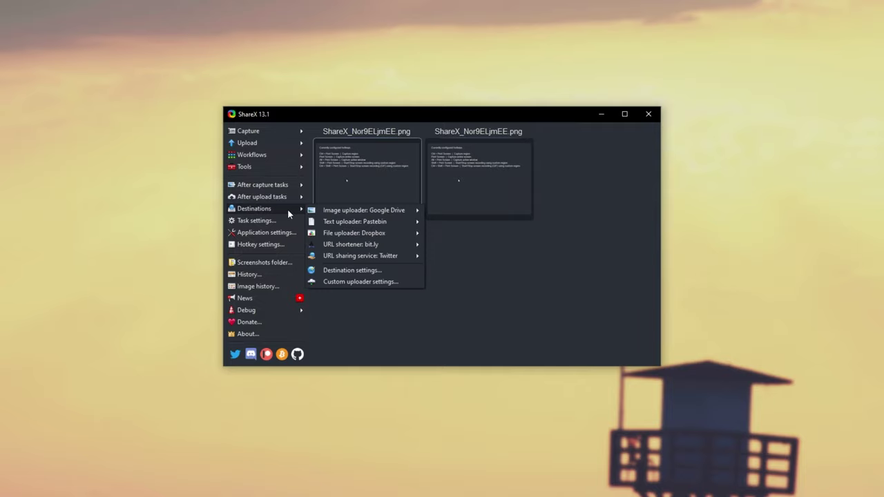
{"action": "left_click", "coordinate": [376, 271]}
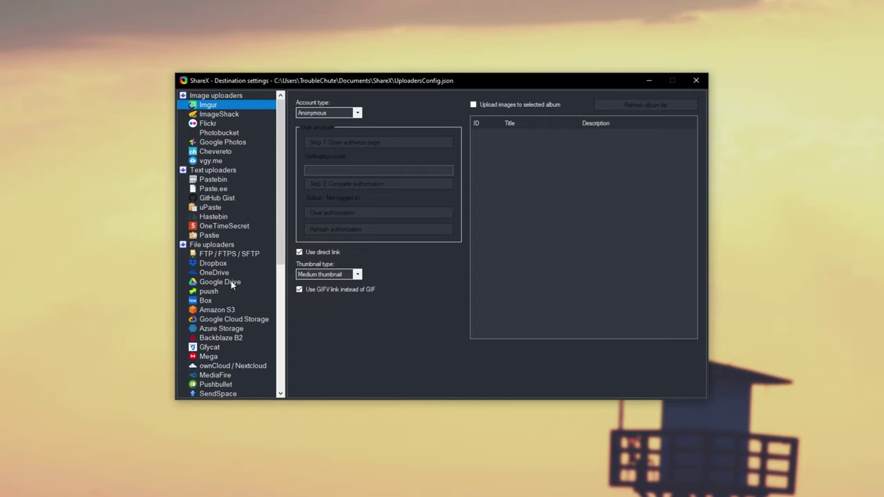
{"action": "left_click", "coordinate": [230, 282]}
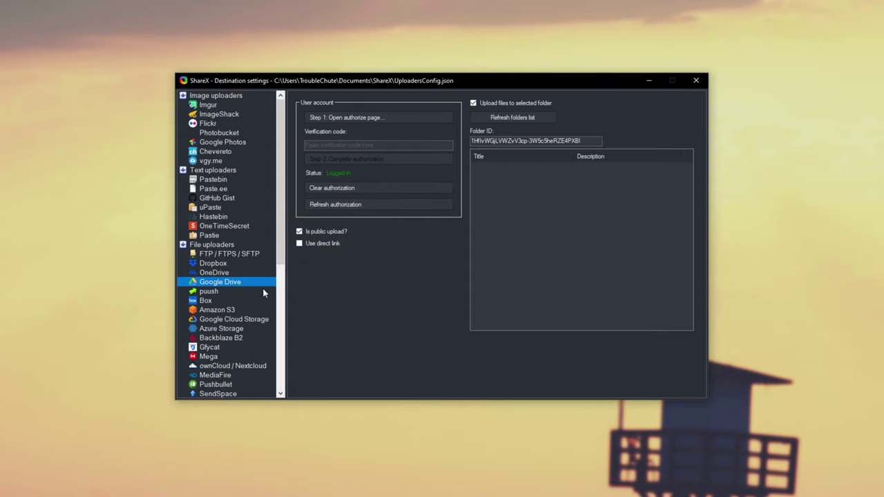
{"action": "left_click", "coordinate": [312, 235]}
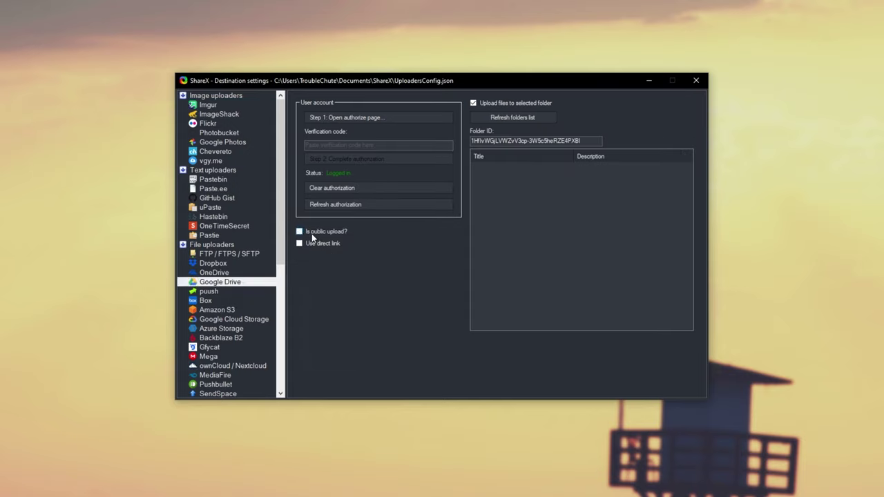
{"action": "left_click", "coordinate": [695, 81]}
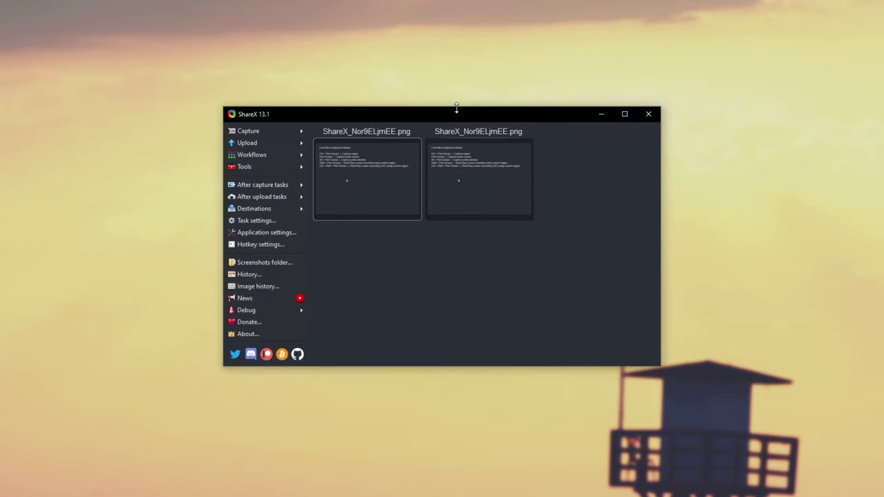
Capture a new region screenshot and select the uploaded explorer_2vcwqkxtx7.png in Drive's Images folder
{"action": "key", "text": "ctrl+Print"}
{"action": "left_click", "coordinate": [258, 83]}
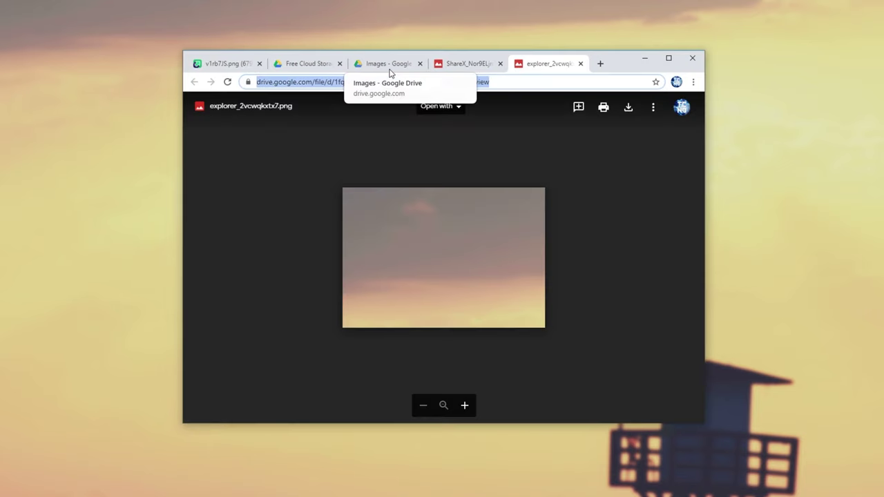
{"action": "left_click", "coordinate": [390, 70]}
{"action": "key", "text": "Escape"}
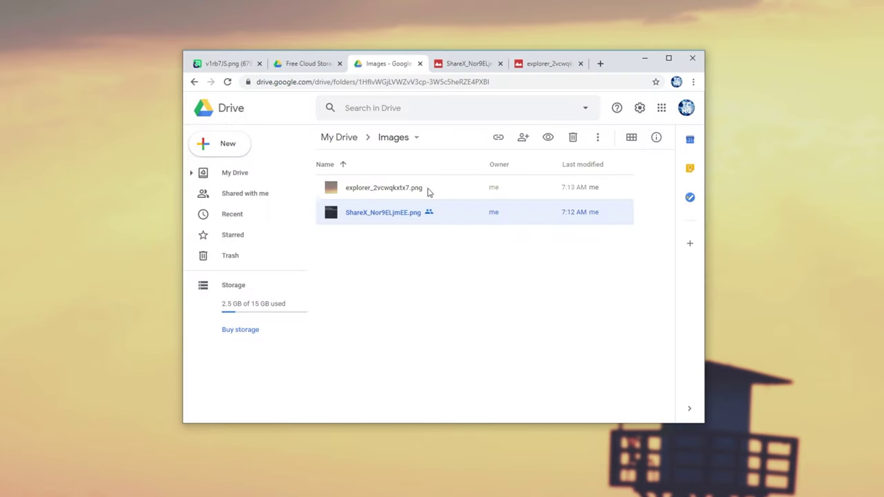
{"action": "left_click", "coordinate": [428, 193]}
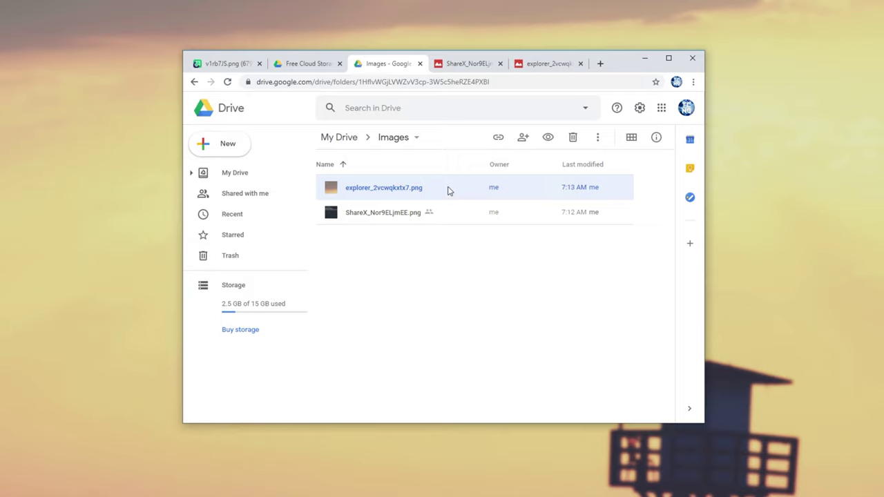
Open link-sharing settings for explorer_2vcwqkxtx7.png and copy its link
{"action": "right_click", "coordinate": [436, 190]}
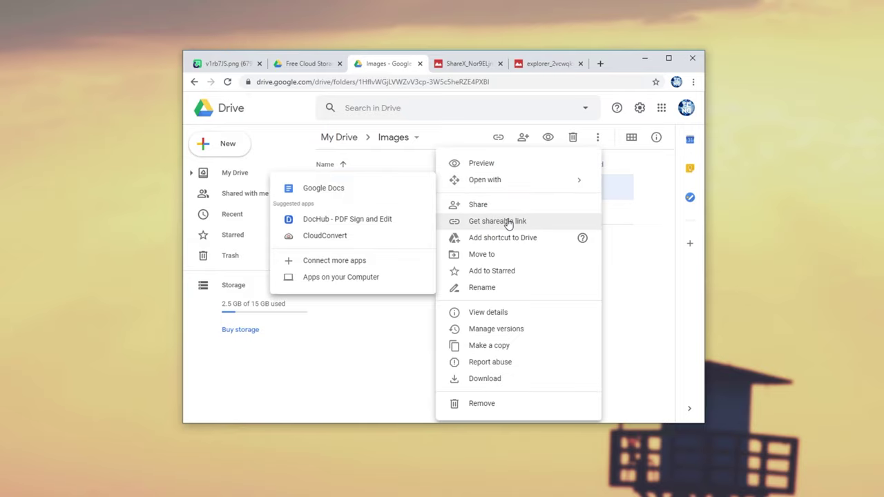
{"action": "key", "text": "Escape"}
{"action": "key", "text": "period"}
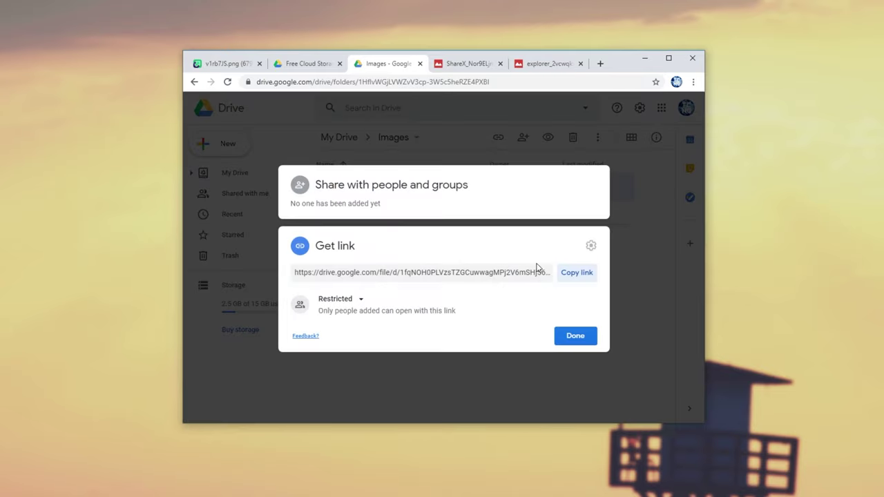
{"action": "left_click", "coordinate": [573, 275]}
Change the file's link access from Restricted to Anyone with the link, as Viewer
{"action": "left_click", "coordinate": [339, 301]}
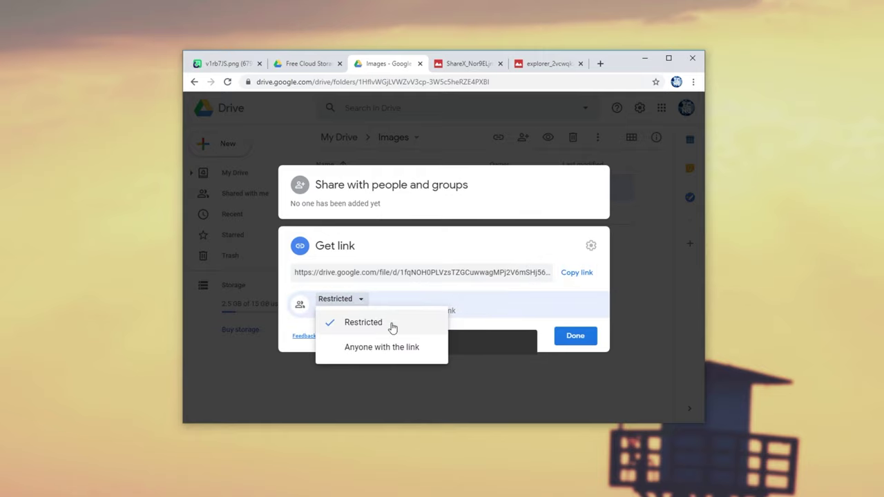
{"action": "left_click", "coordinate": [373, 323]}
{"action": "left_click_drag", "start_coordinate": [338, 315], "coordinate": [444, 312]}
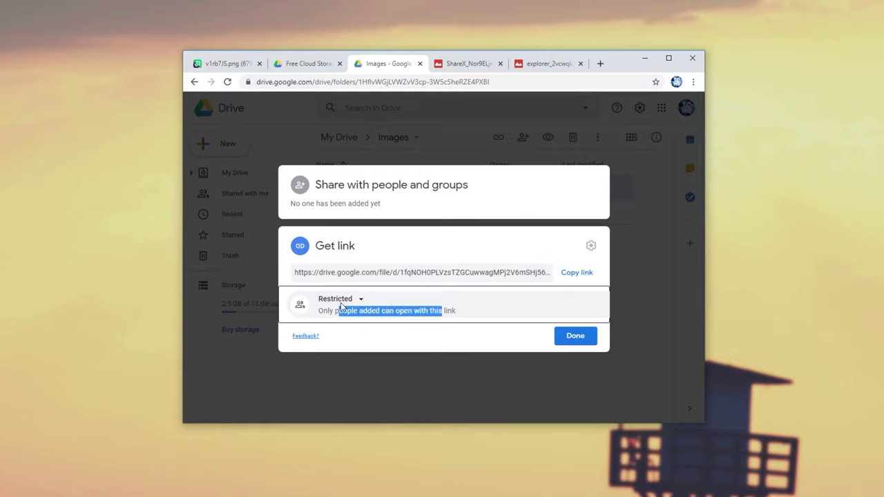
{"action": "left_click", "coordinate": [341, 299]}
{"action": "left_click", "coordinate": [363, 349]}
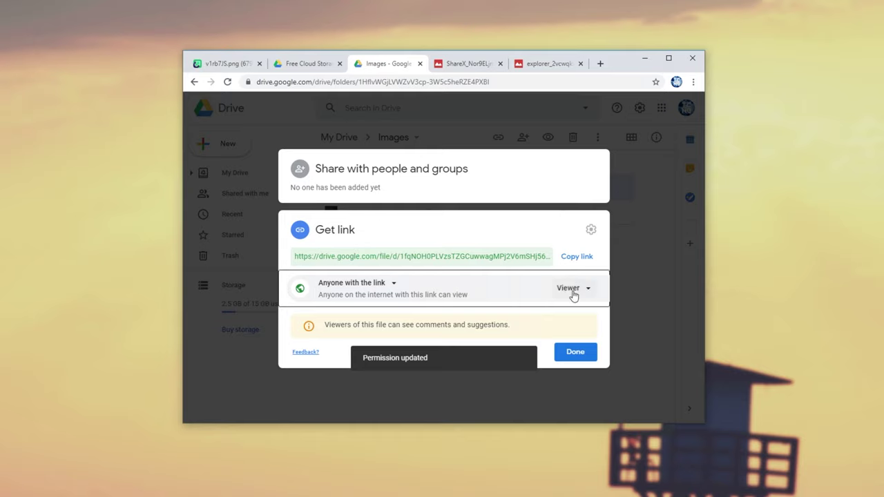
{"action": "left_click", "coordinate": [572, 293]}
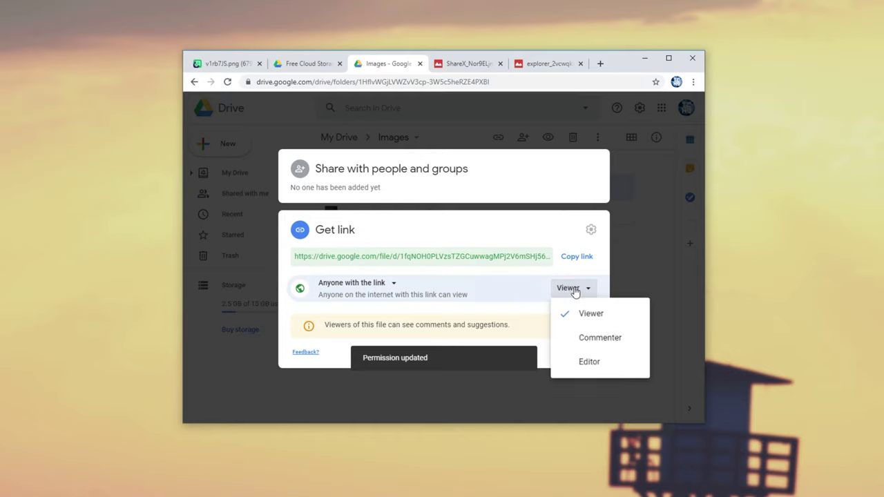
{"action": "left_click", "coordinate": [497, 324]}
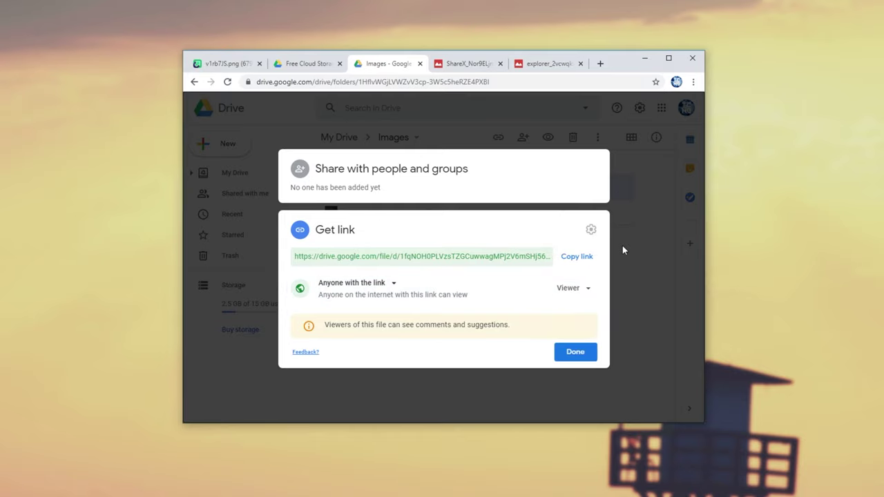